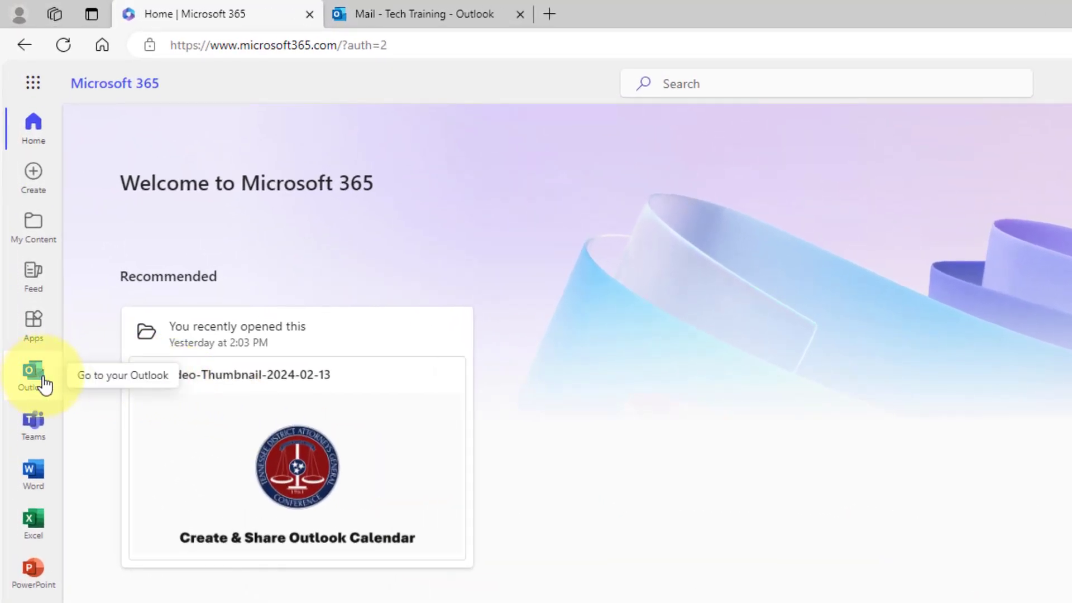
# - Go from the Microsoft 365 home page into Outlook and show the Calendar work week
pyautogui.click(434, 12)
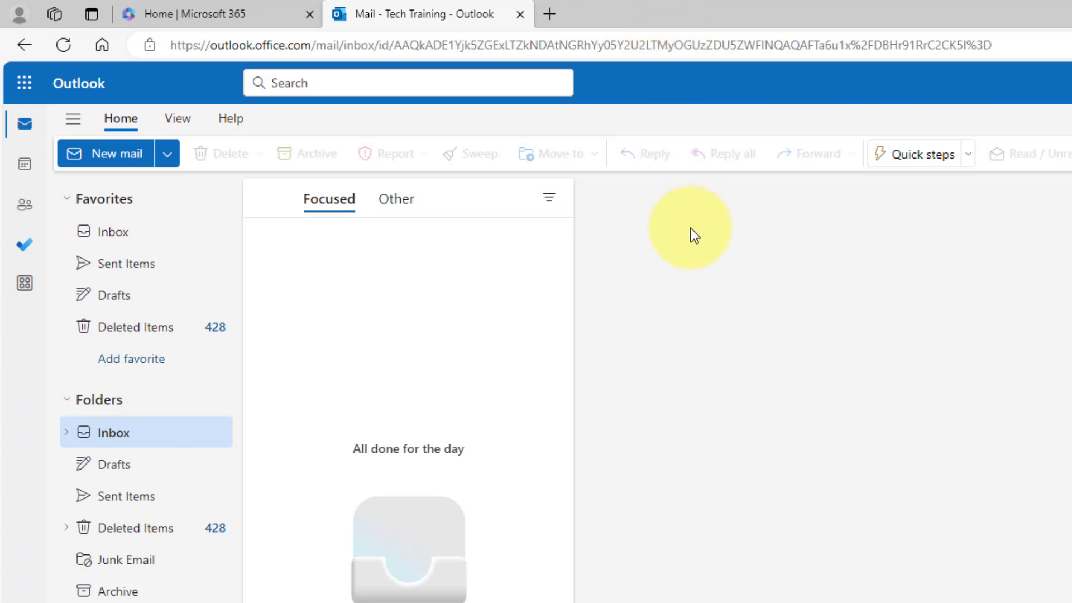
pyautogui.click(30, 180)
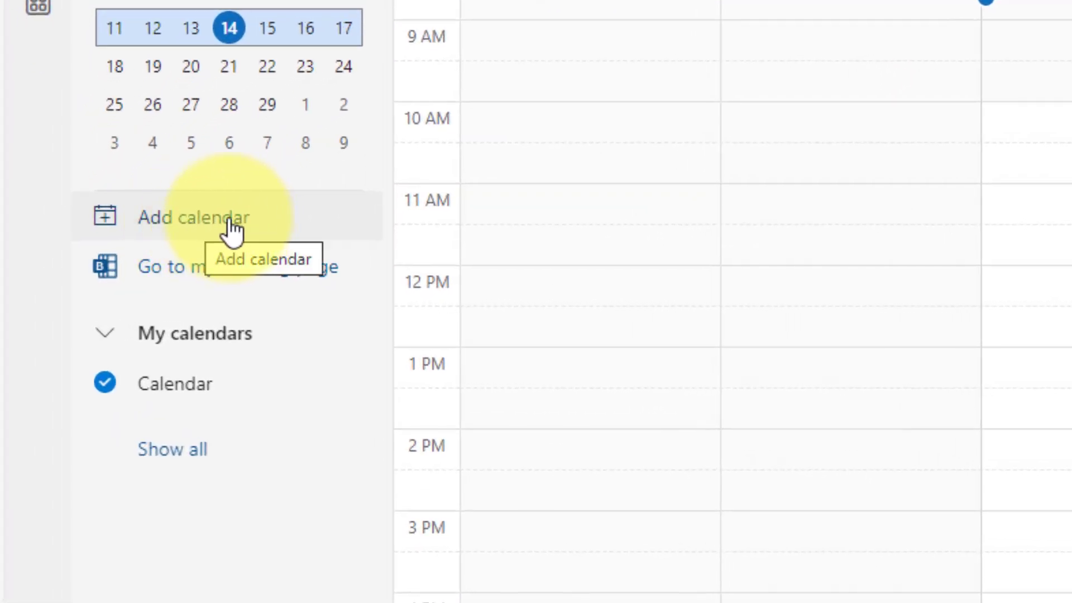
# - Create a blank calendar named 'Nashville' with the blue colour and save it
pyautogui.click(232, 229)
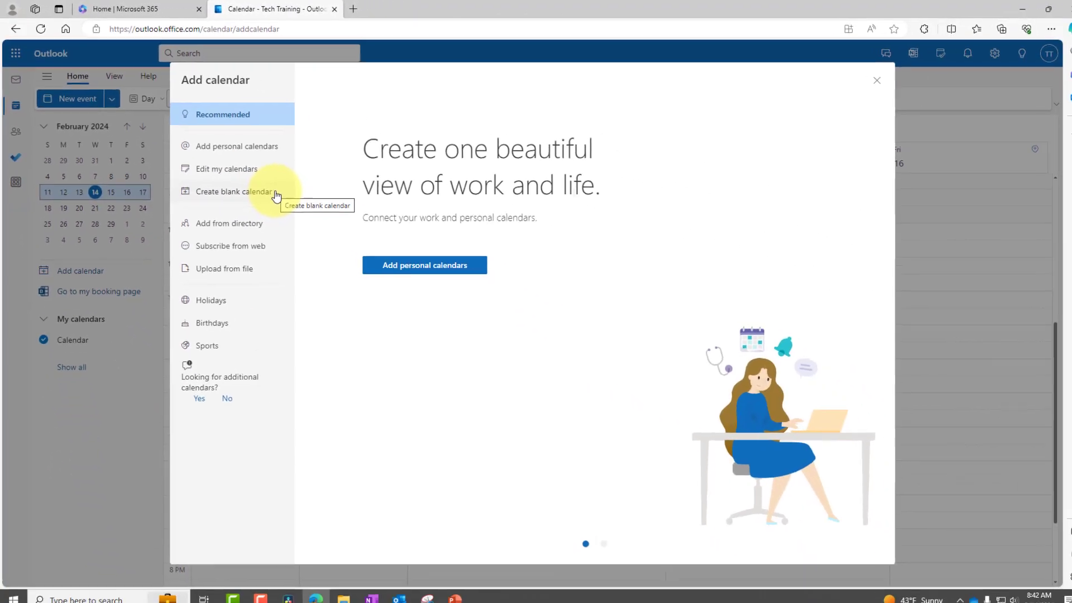
pyautogui.click(408, 289)
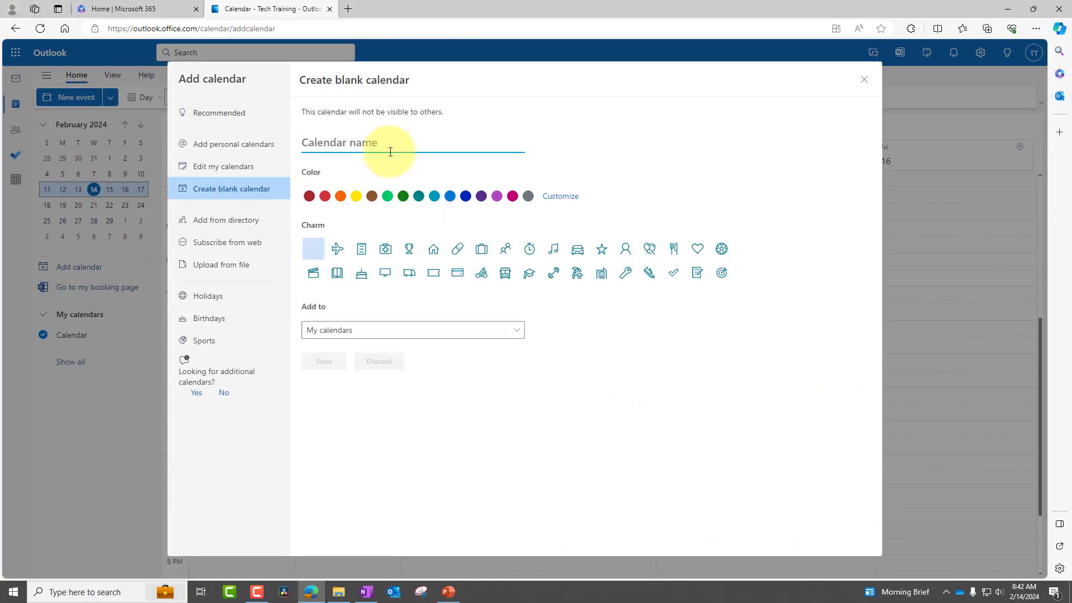
pyautogui.write('Nas')
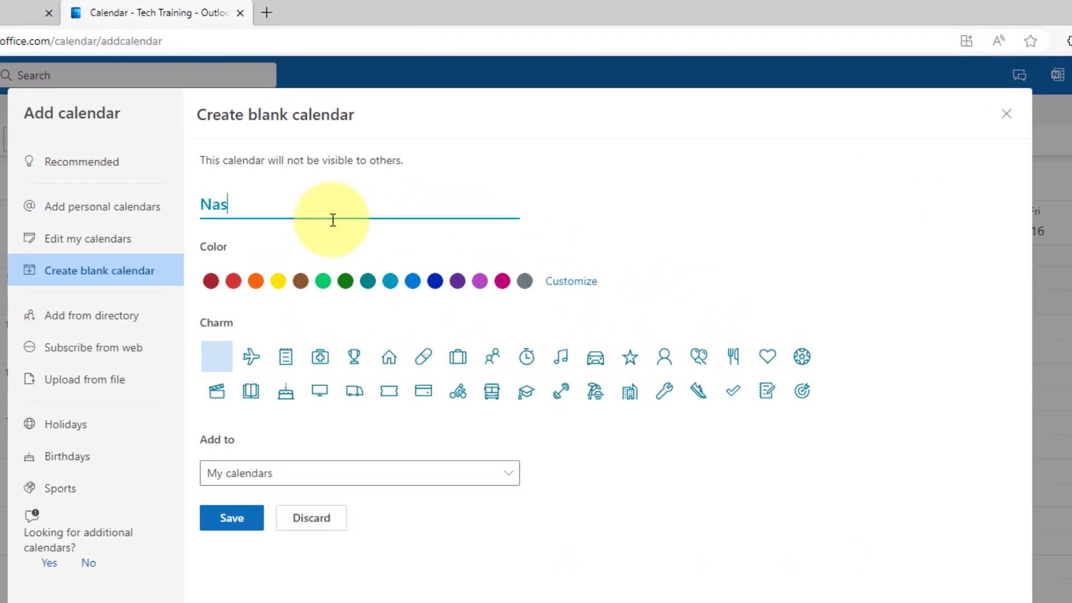
pyautogui.write('hville')
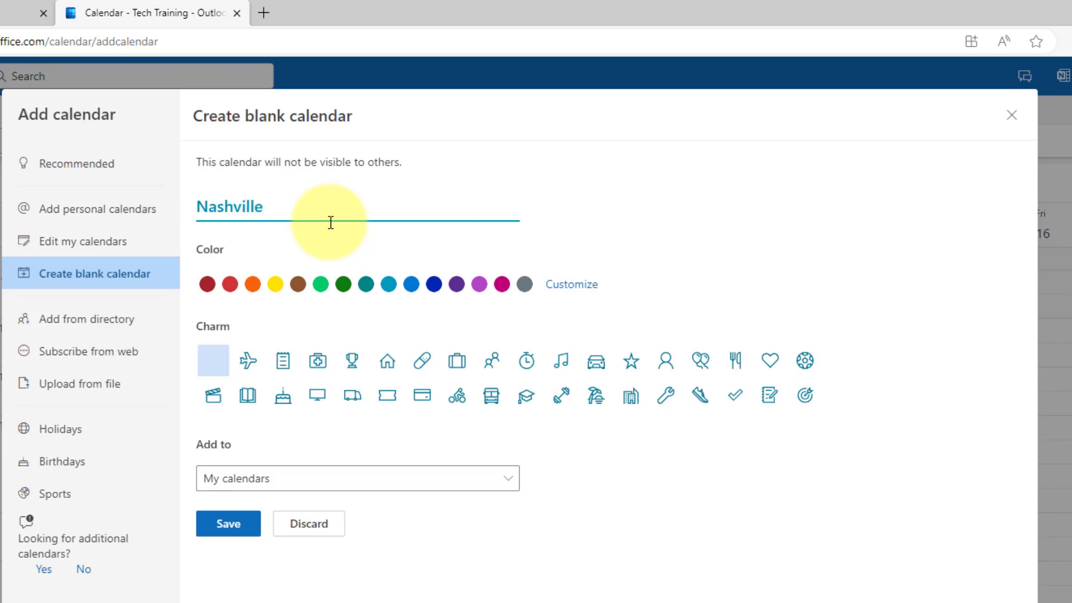
pyautogui.click(412, 284)
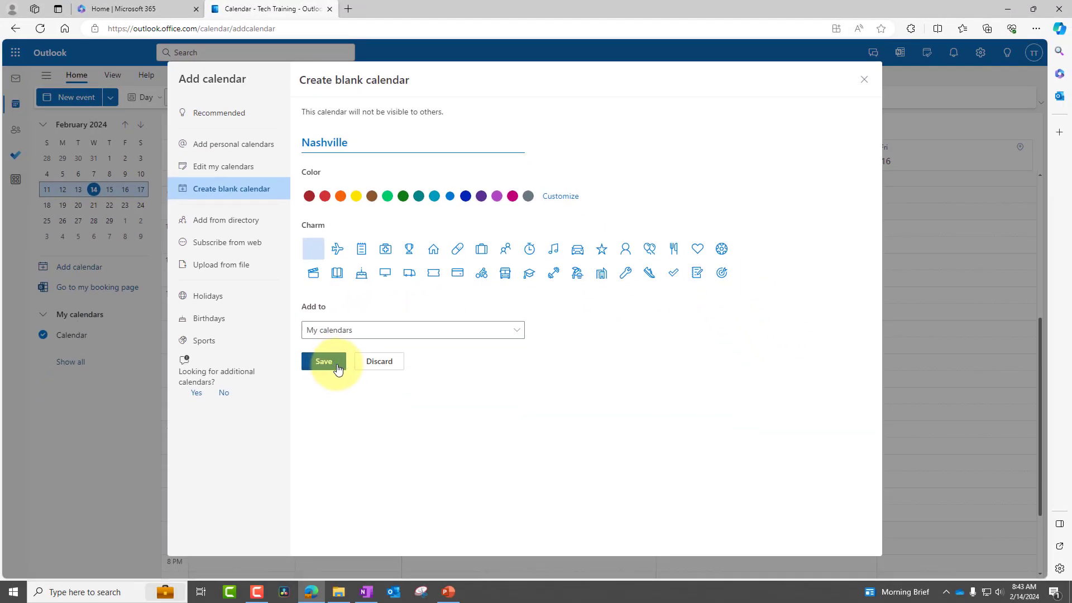
pyautogui.click(337, 369)
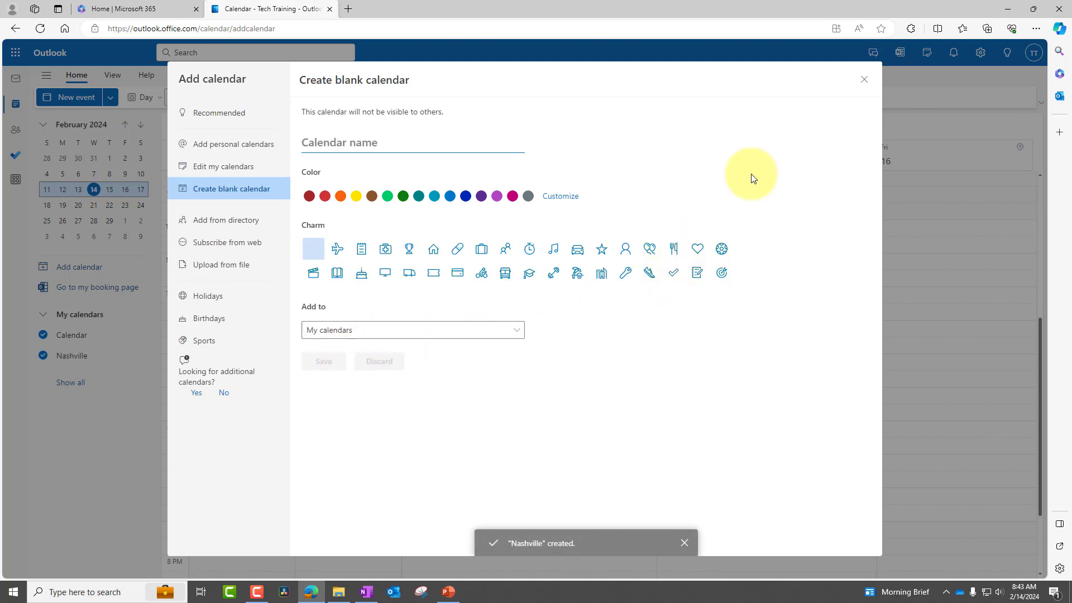
# - Close the Add calendar panel, hide the default Calendar, and open Nashville's sharing and permissions
pyautogui.click(863, 79)
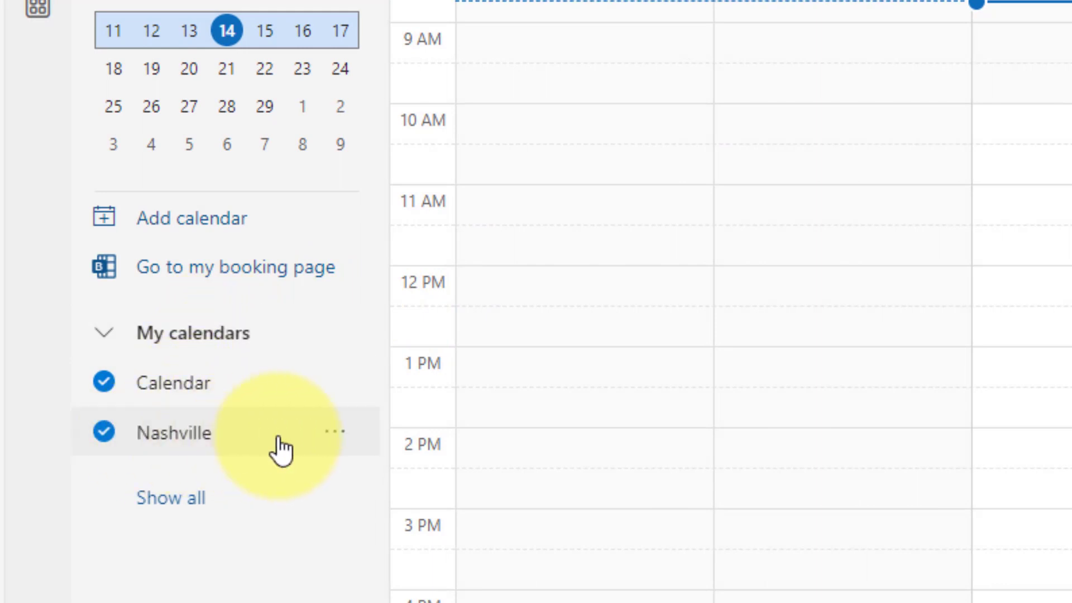
pyautogui.click(105, 385)
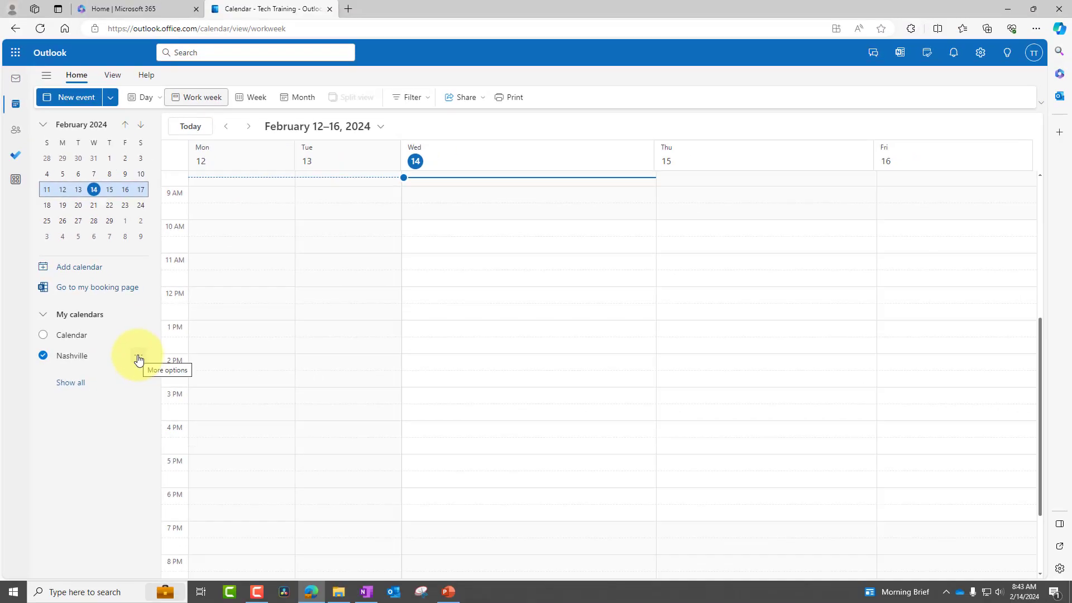
pyautogui.click(146, 345)
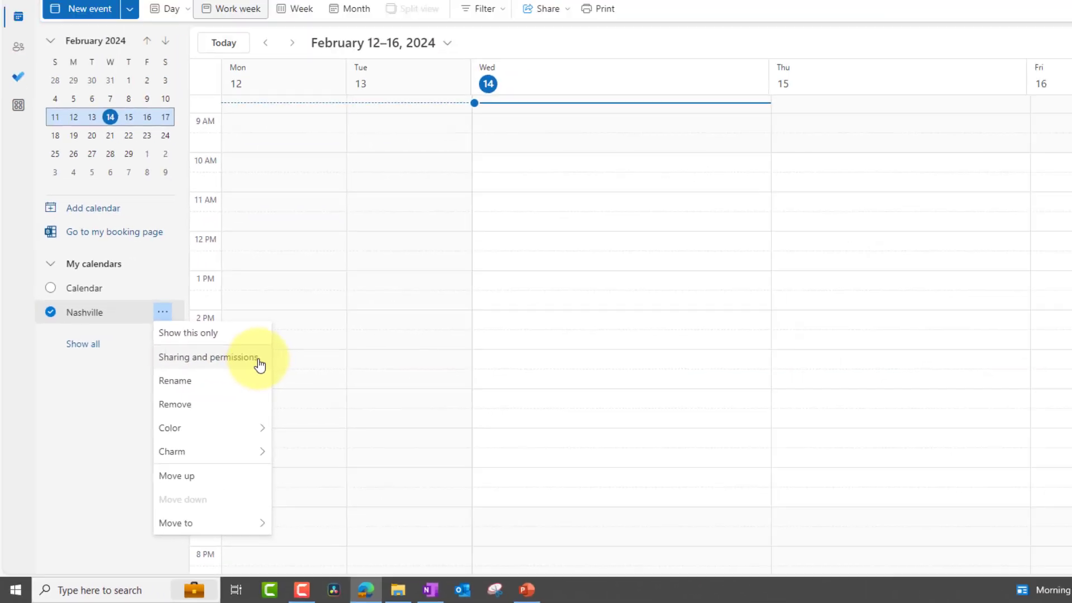
pyautogui.click(260, 364)
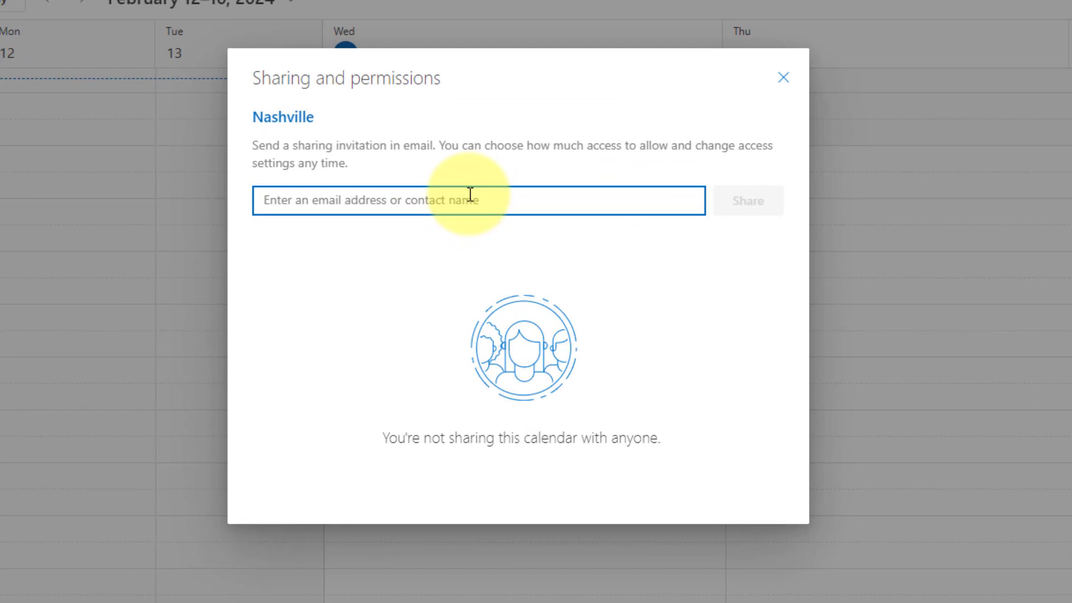
# - Share Nashville with a colleague found by name, giving Can edit access, then close the settings
pyautogui.write('brady')
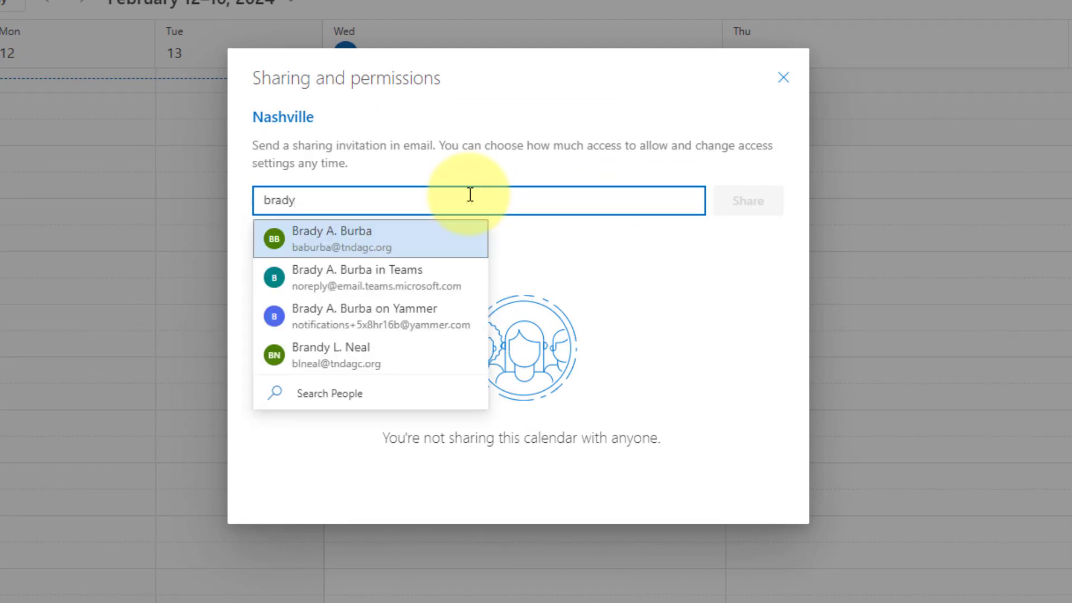
pyautogui.click(435, 247)
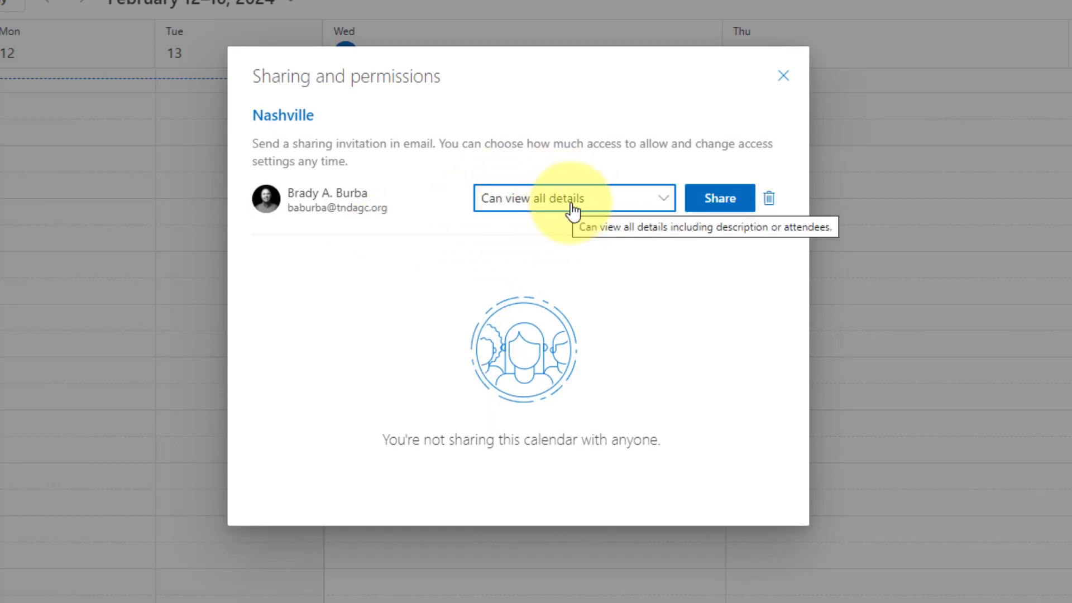
pyautogui.click(666, 205)
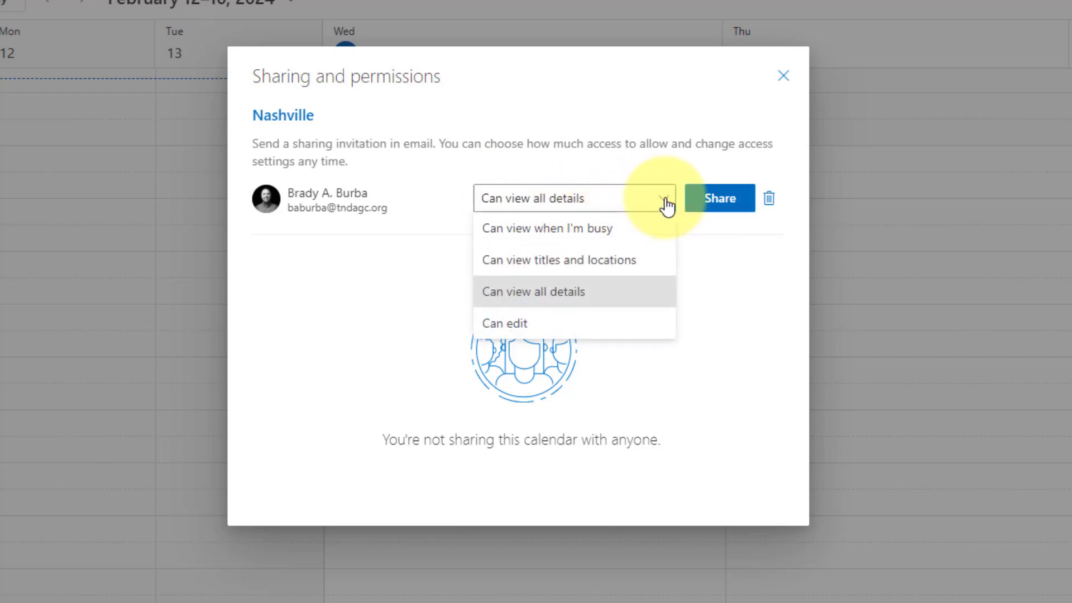
pyautogui.click(632, 325)
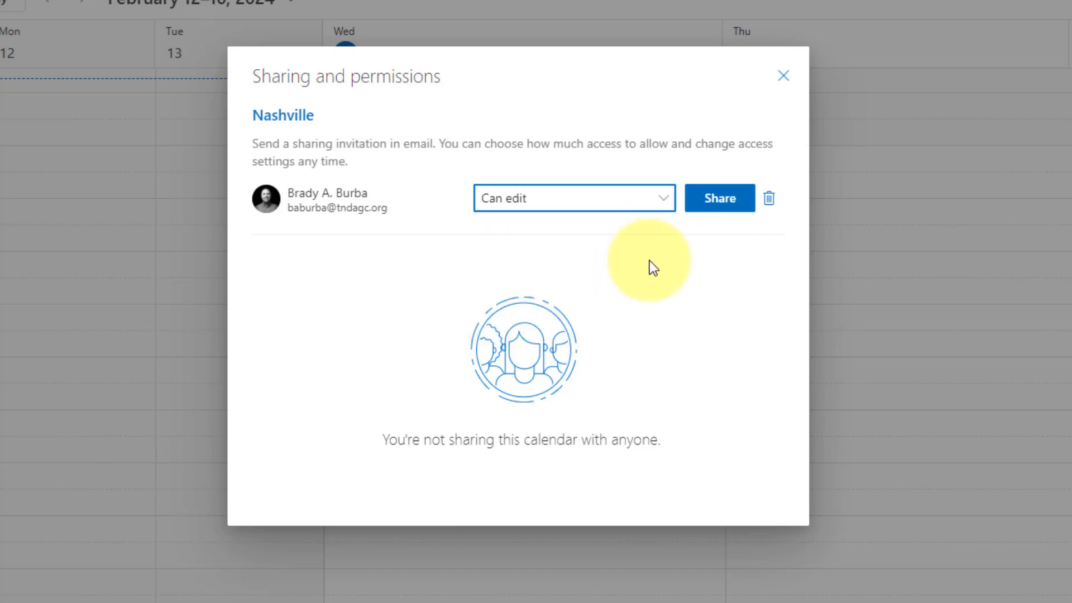
pyautogui.click(730, 211)
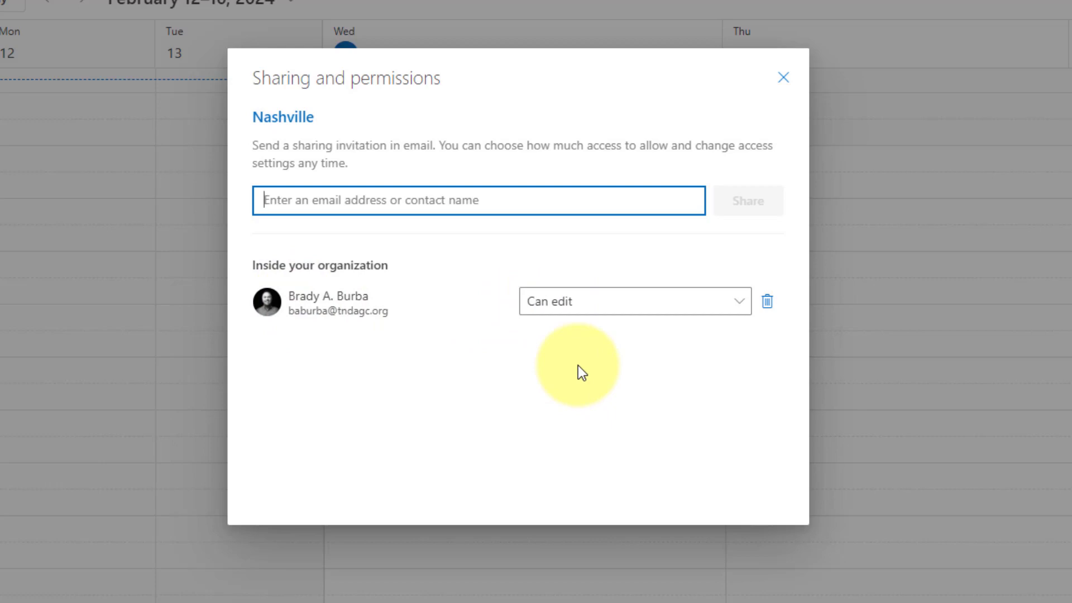
pyautogui.click(387, 494)
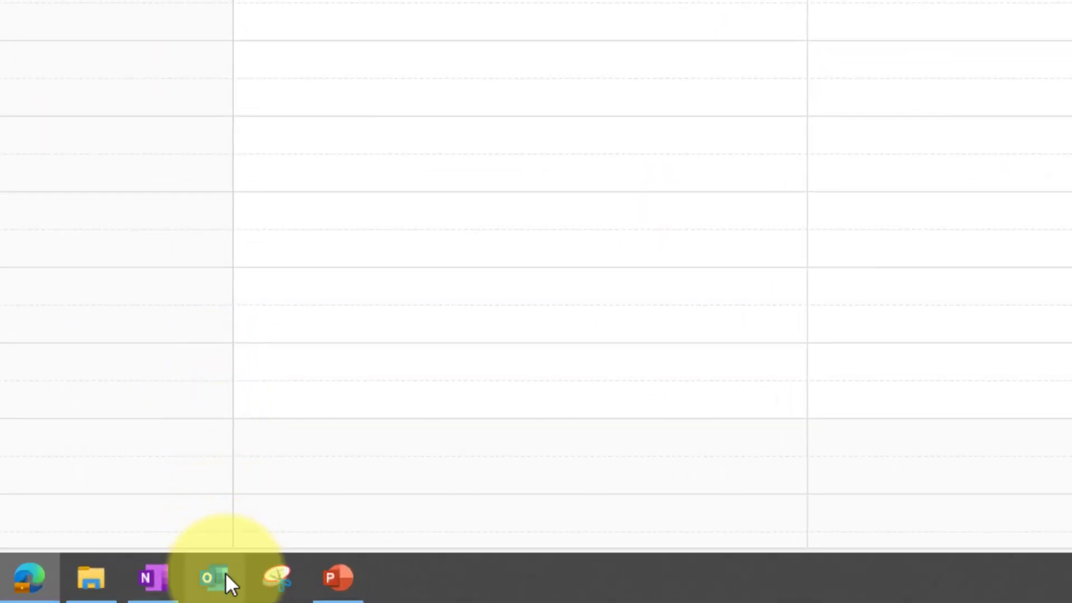
# - Launch desktop Outlook, dismiss the cloud settings notice, and open the calendar-sharing invitation email
pyautogui.click(223, 583)
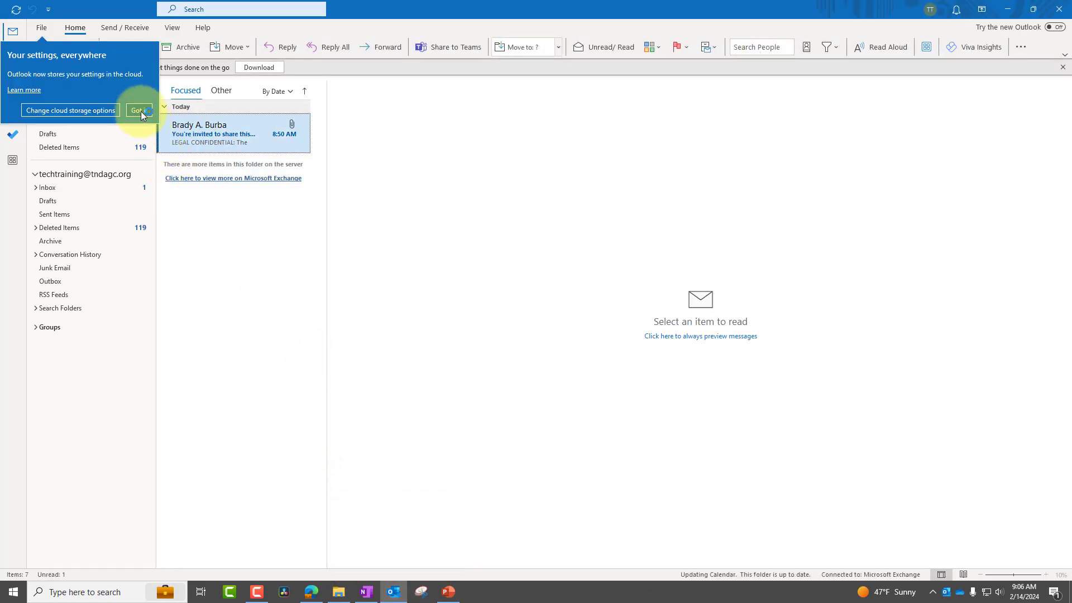
pyautogui.click(139, 110)
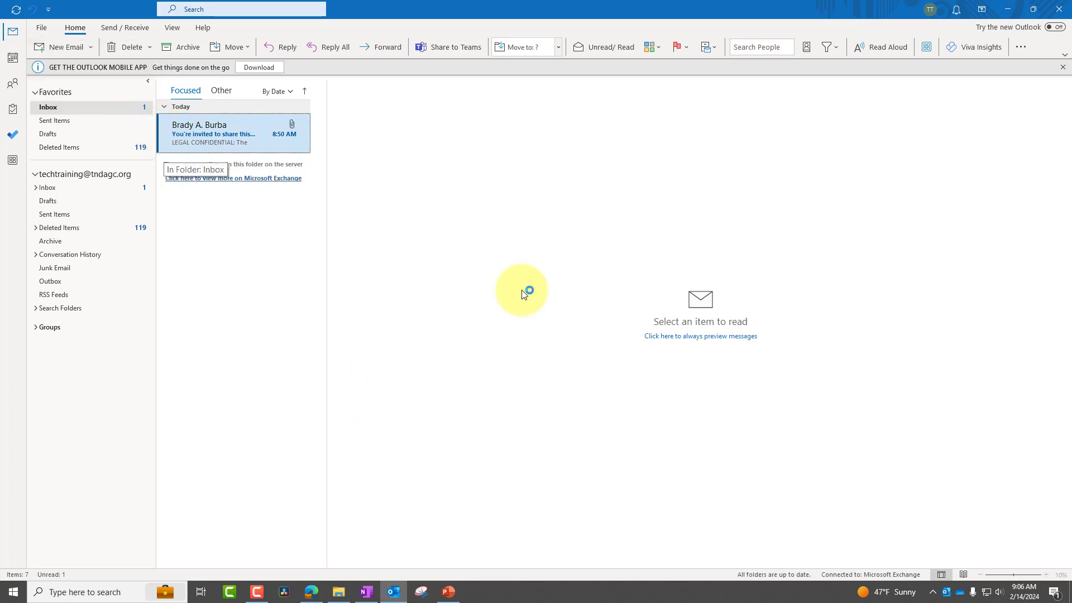
pyautogui.click(233, 132)
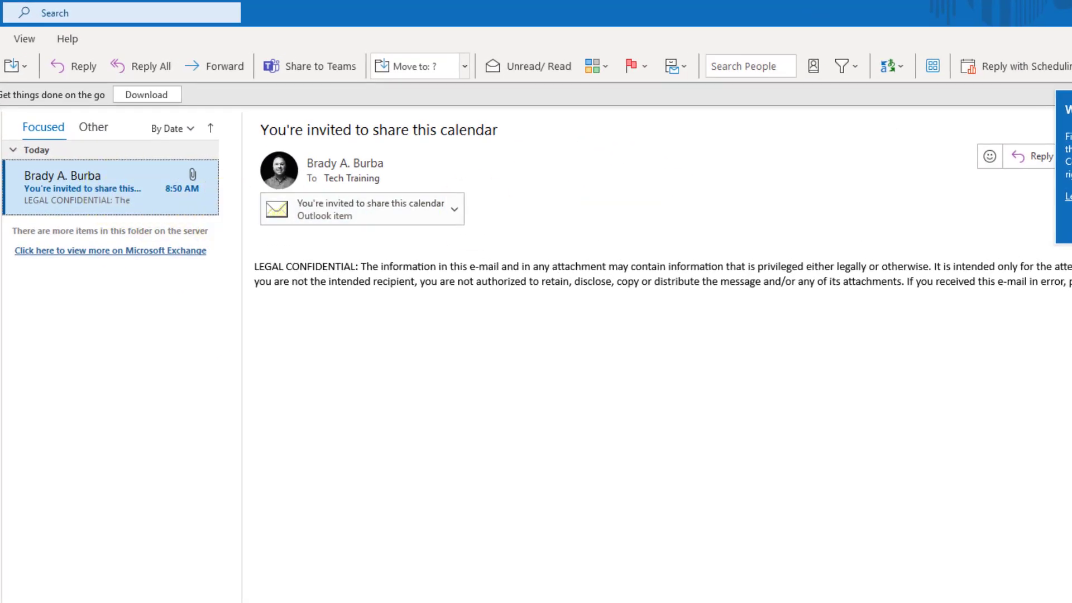
# - Open the attached Nashville sharing invitation and choose View in Browser from its actions
pyautogui.click(454, 212)
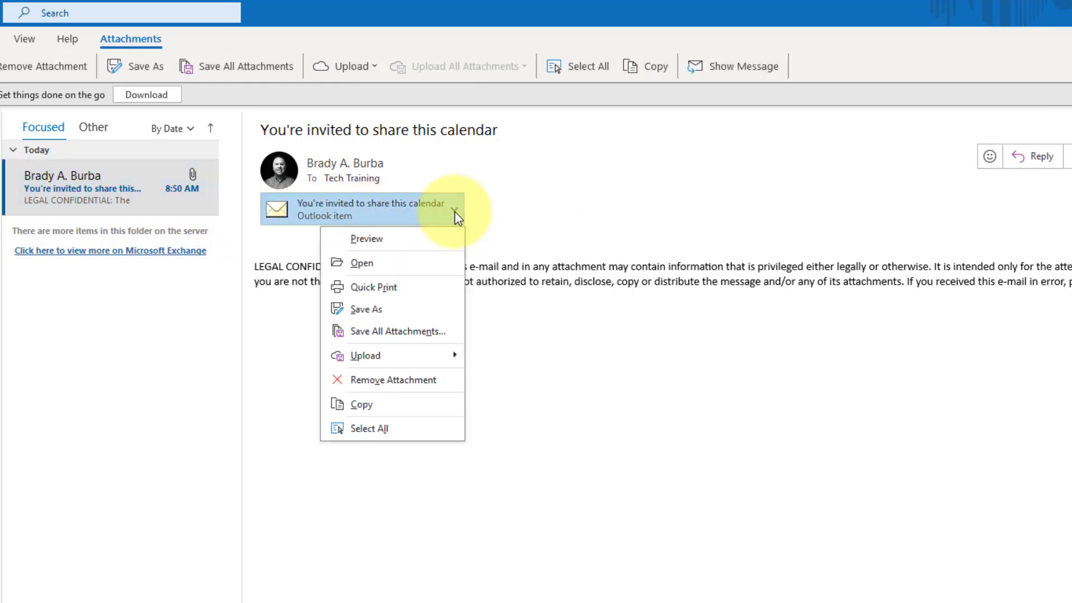
pyautogui.click(379, 263)
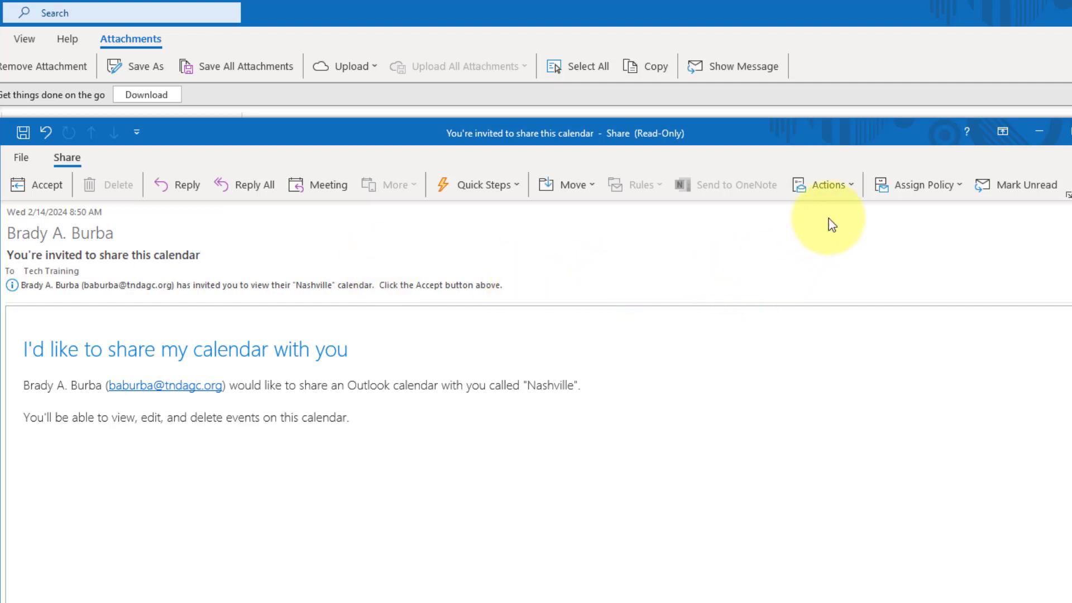
pyautogui.click(850, 186)
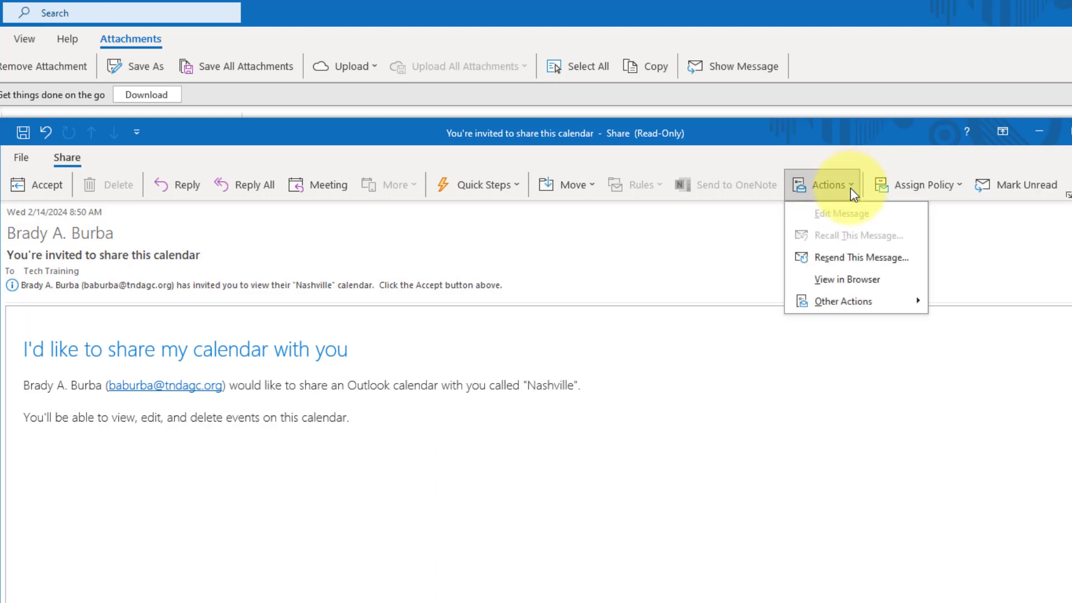
pyautogui.click(894, 280)
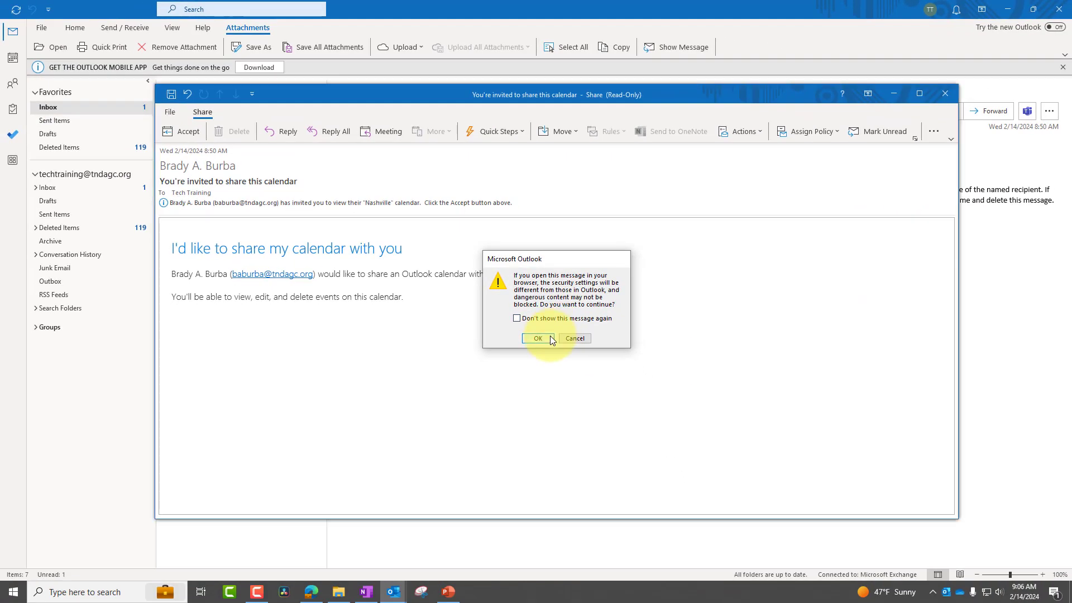
# - Confirm the security warning and accept the shared Nashville calendar in Edge
pyautogui.click(550, 337)
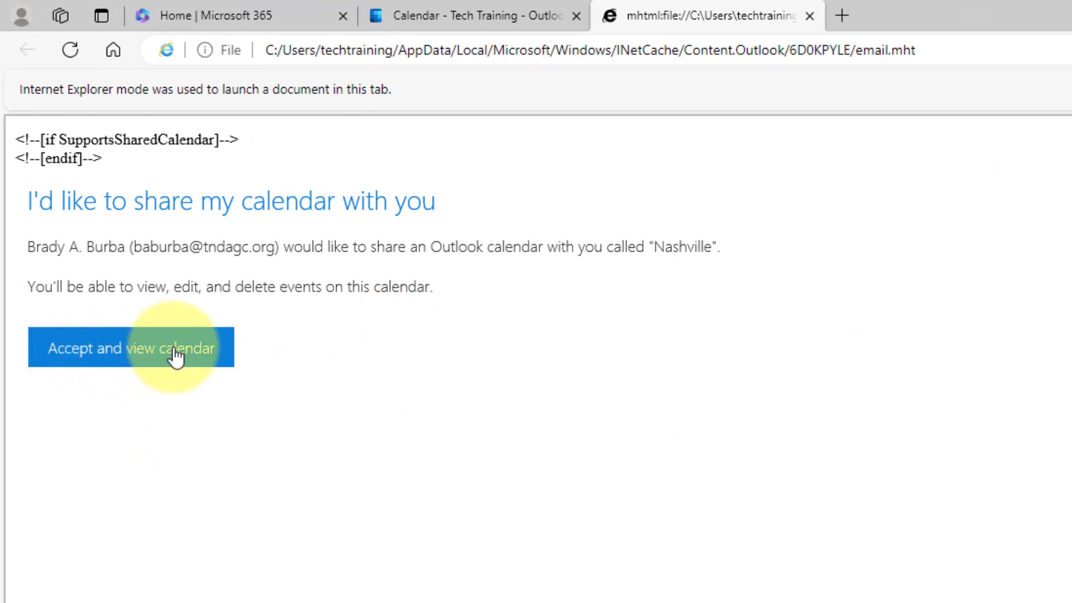
pyautogui.click(195, 352)
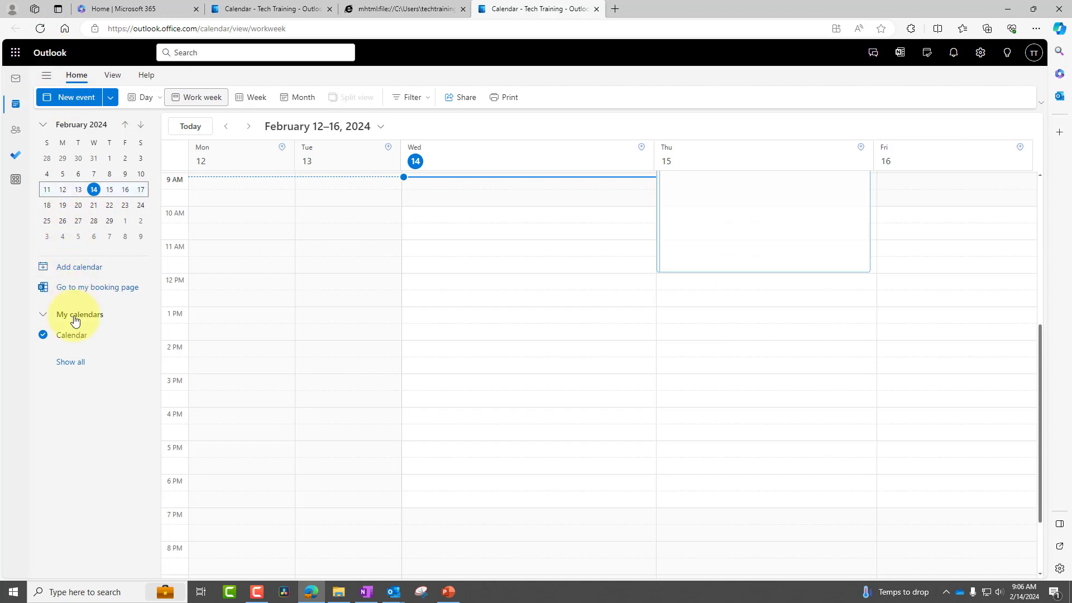
# - Show all calendars, turn on Nashville under People's calendars, and hide the personal Calendar
pyautogui.click(73, 362)
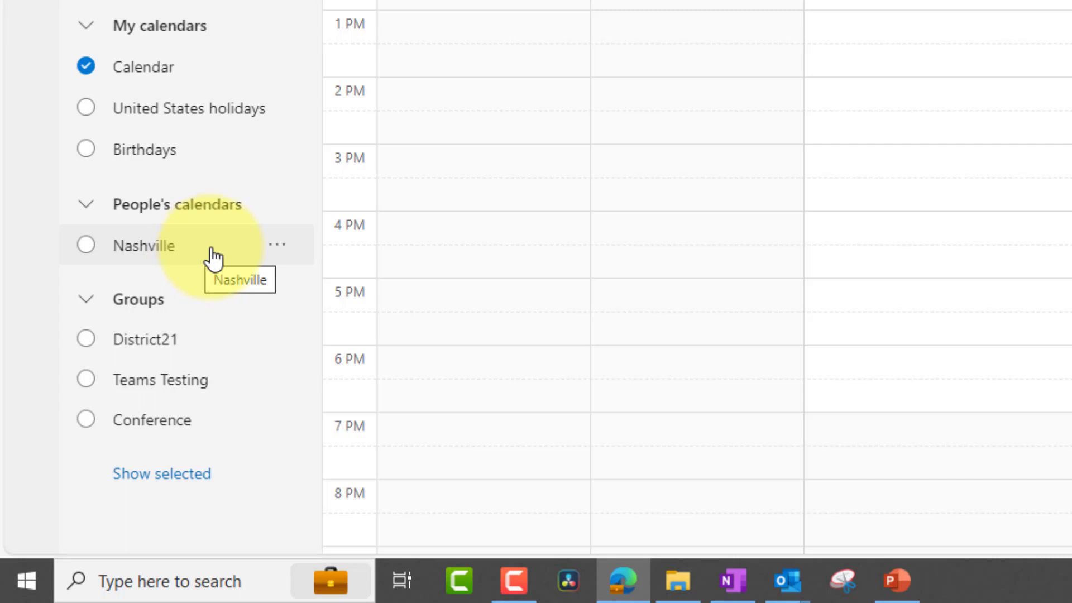
pyautogui.click(88, 246)
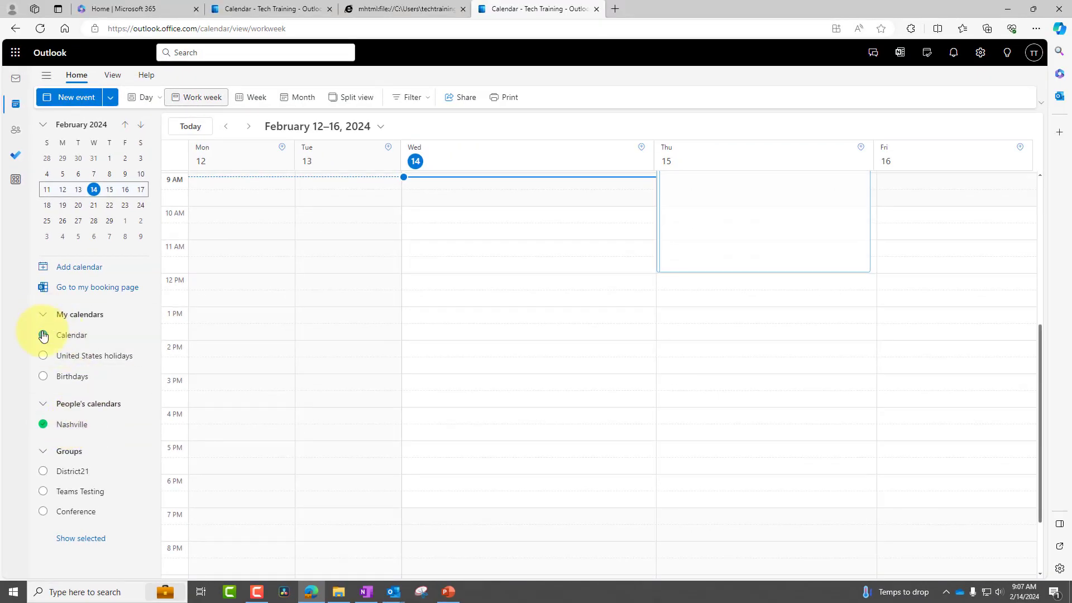
pyautogui.click(44, 335)
pyautogui.scroll(2, 472, 319)
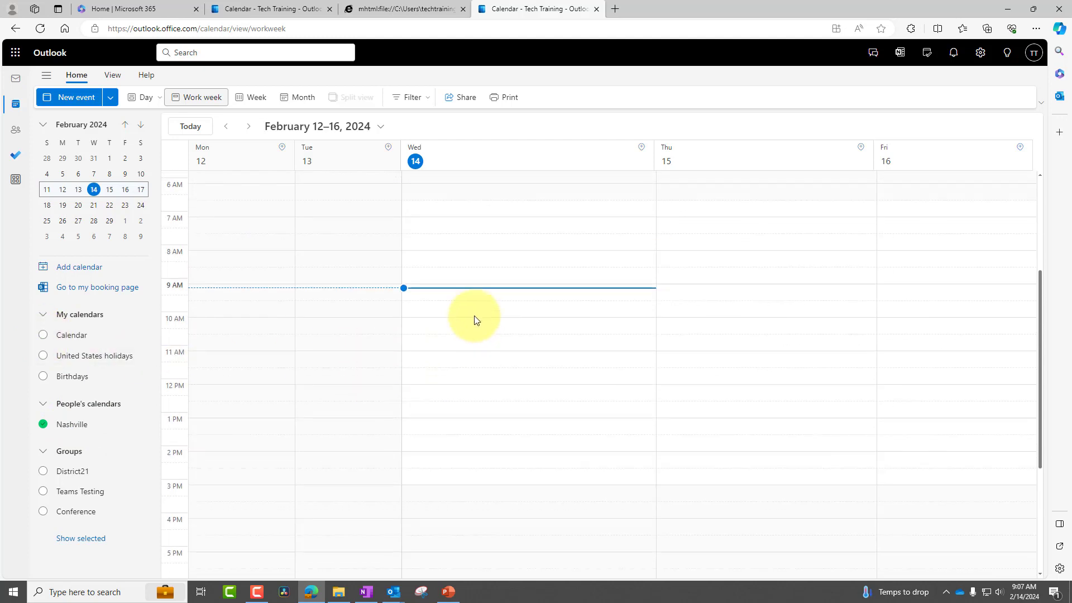
pyautogui.scroll(2, 472, 320)
pyautogui.scroll(-3, 473, 319)
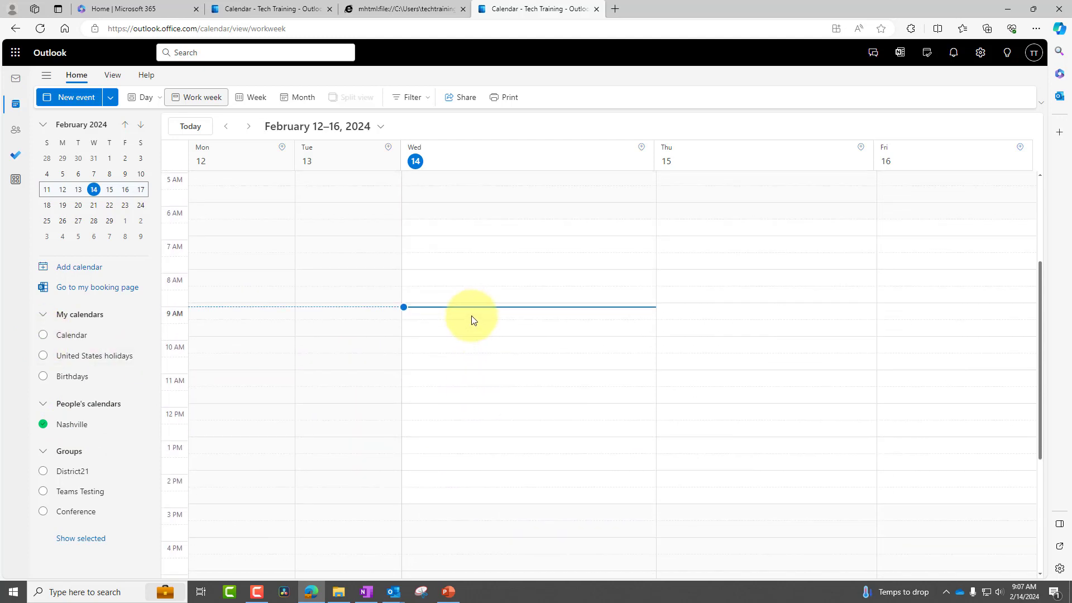
pyautogui.scroll(2, 473, 320)
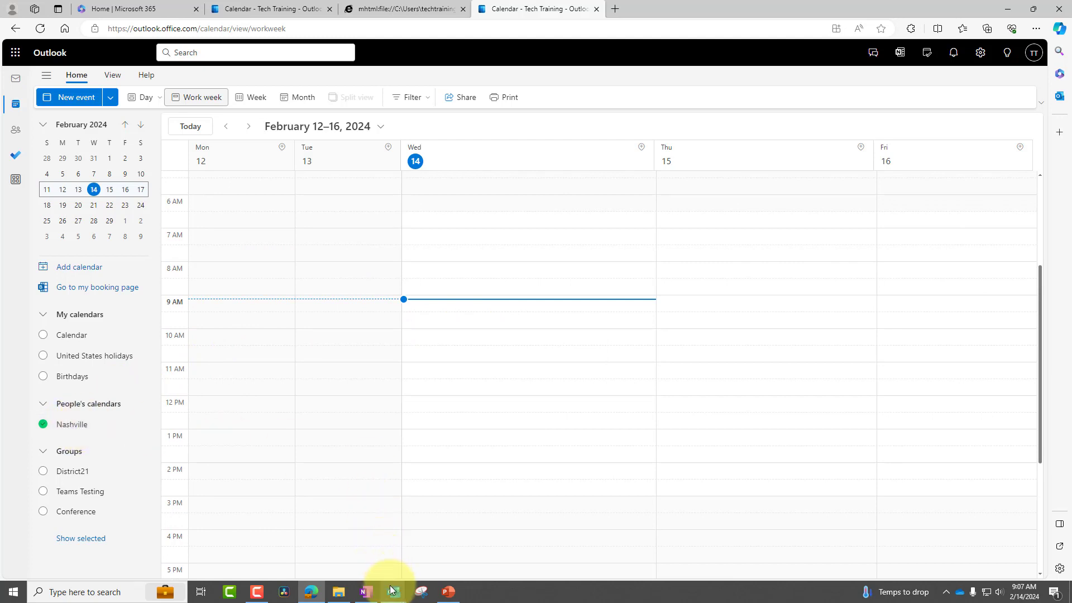
pyautogui.moveTo(393, 596)
pyautogui.click(335, 525)
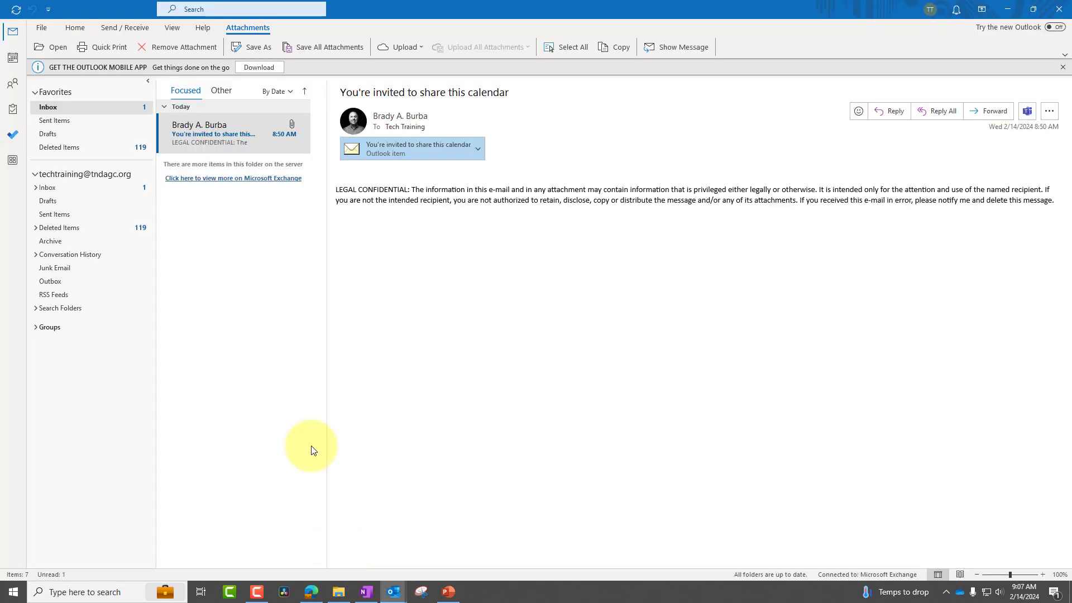
pyautogui.click(14, 62)
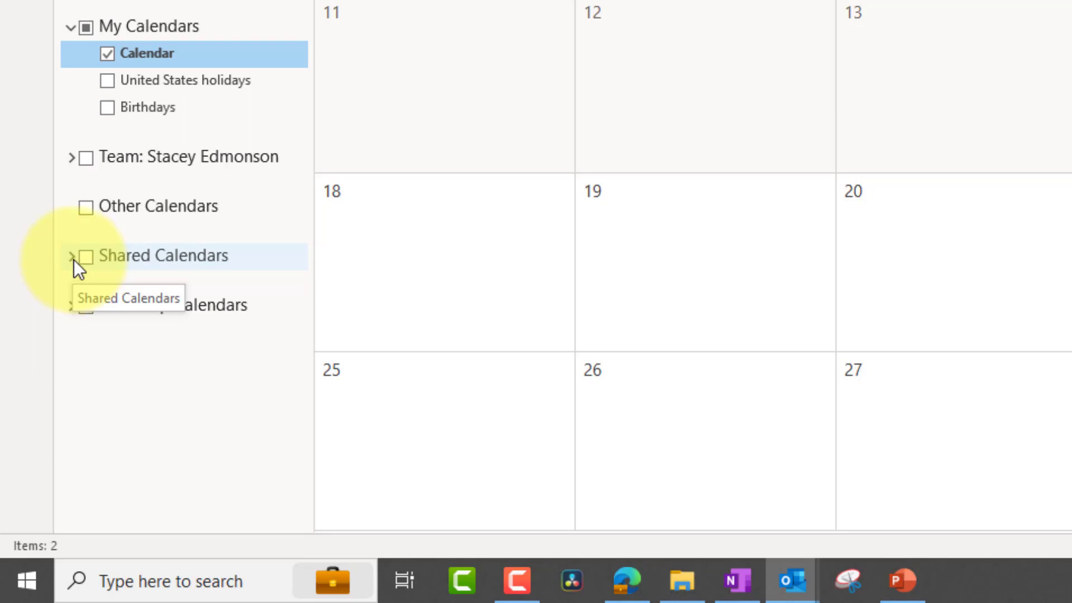
pyautogui.click(74, 260)
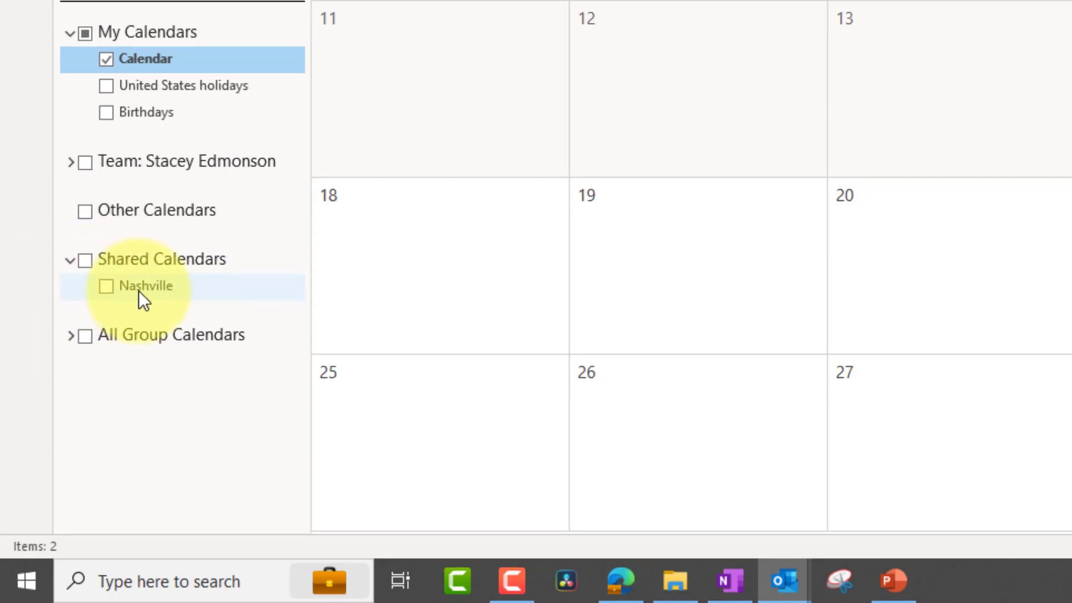
pyautogui.click(141, 289)
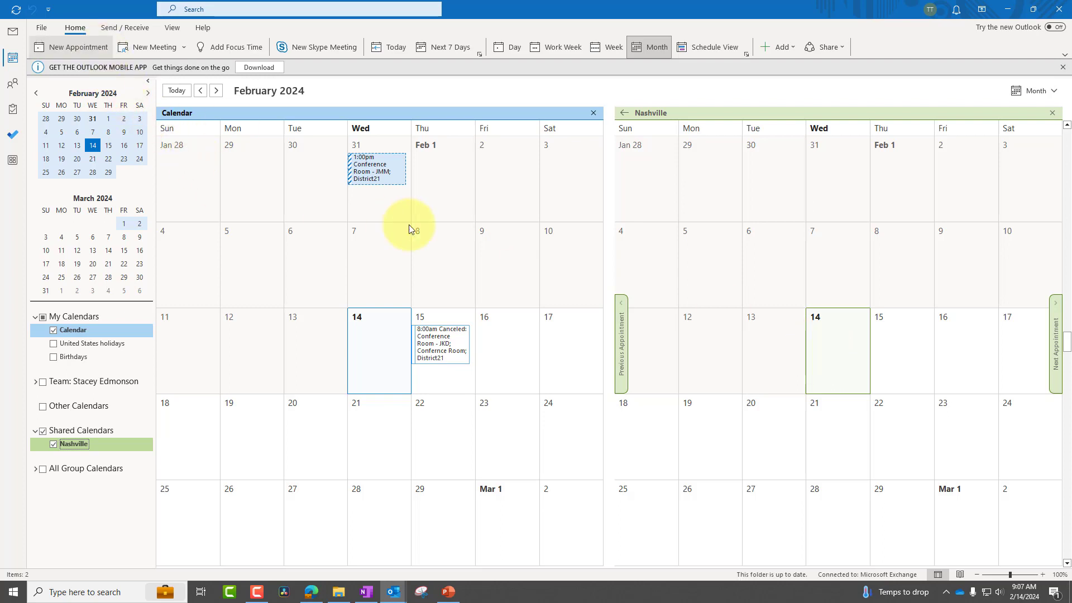
# - Create a 10:00 AM appointment titled 'Test on 2/14/24' on February 14 and save it
pyautogui.hotkey('ctrl', 'n')
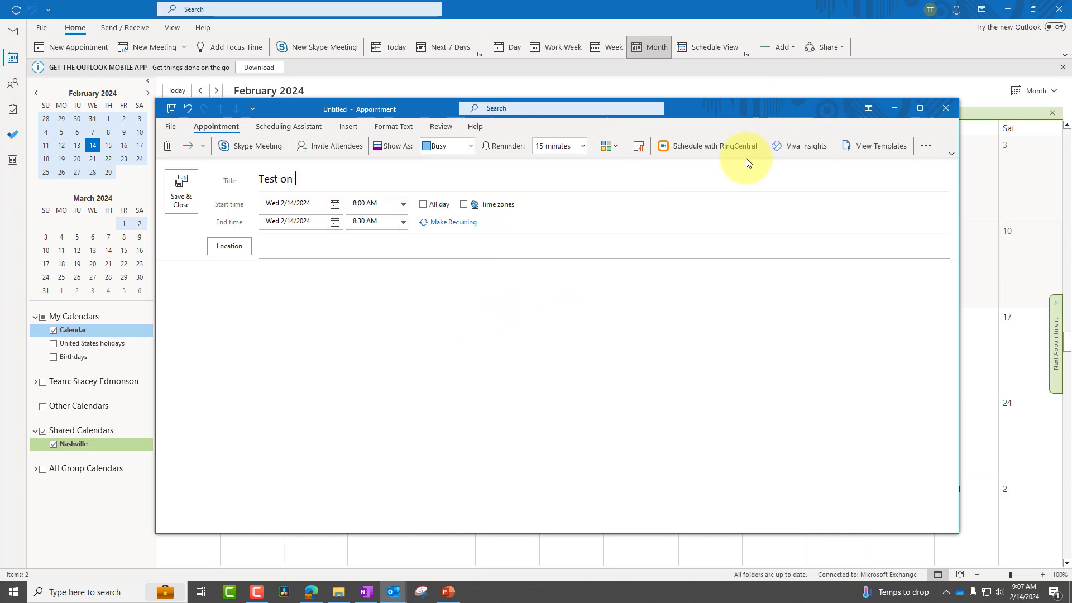
pyautogui.write('Test on 2/14/24')
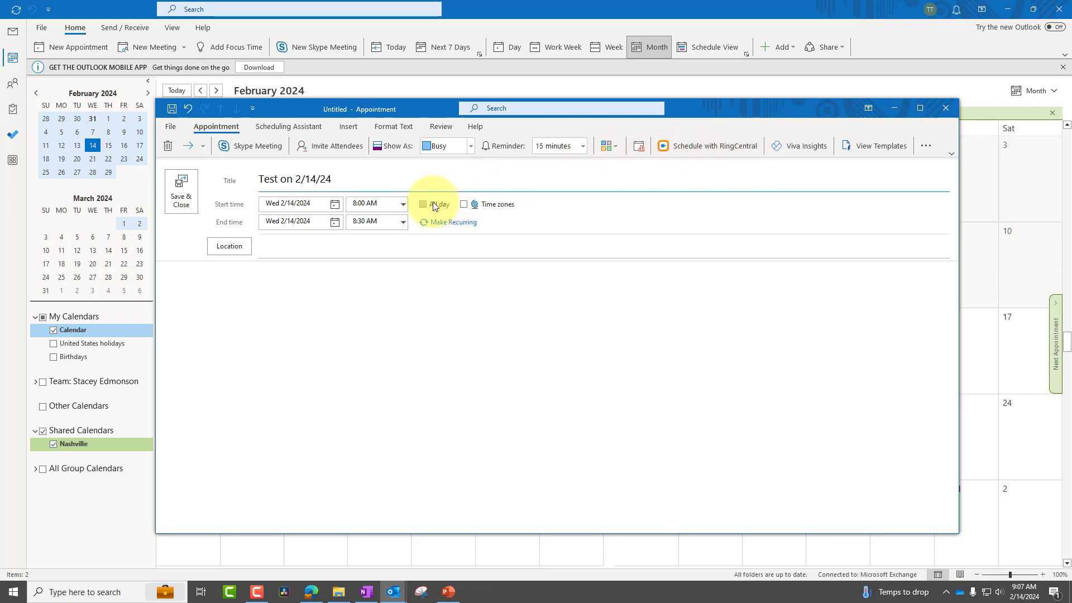
pyautogui.click(402, 205)
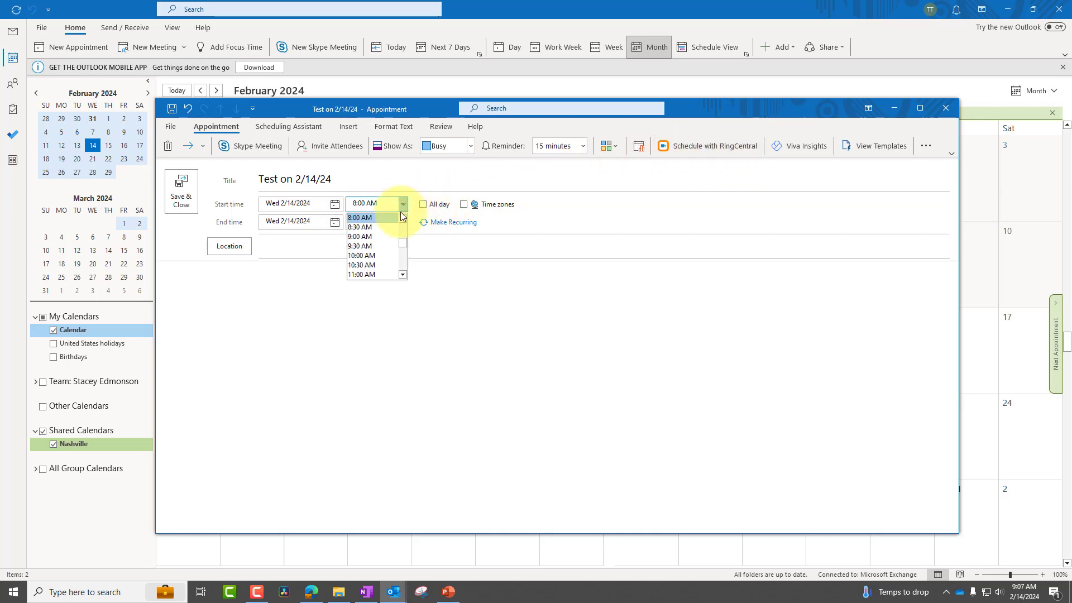
pyautogui.click(373, 256)
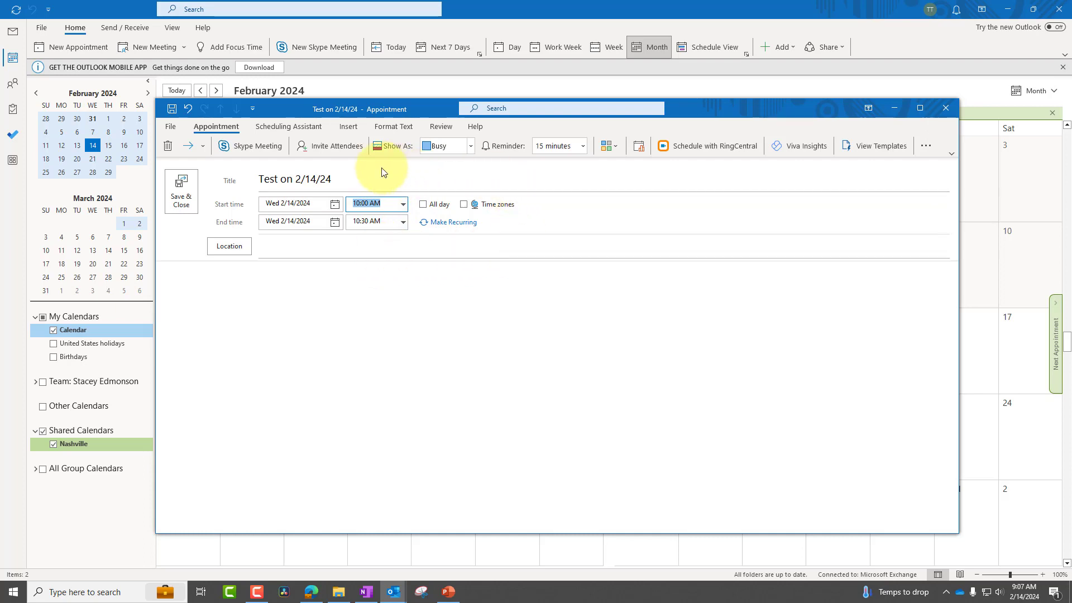
pyautogui.click(183, 204)
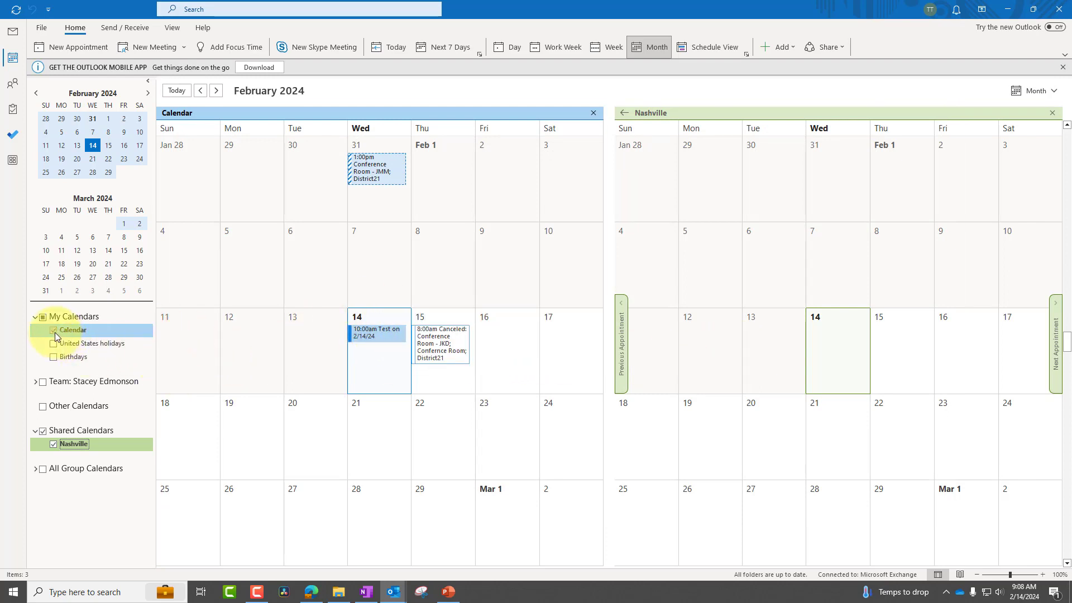
pyautogui.rightClick(388, 334)
# - Delete the 10:00am test, hide the personal Calendar, and save a 9:30 AM Nashville appointment
pyautogui.click(420, 462)
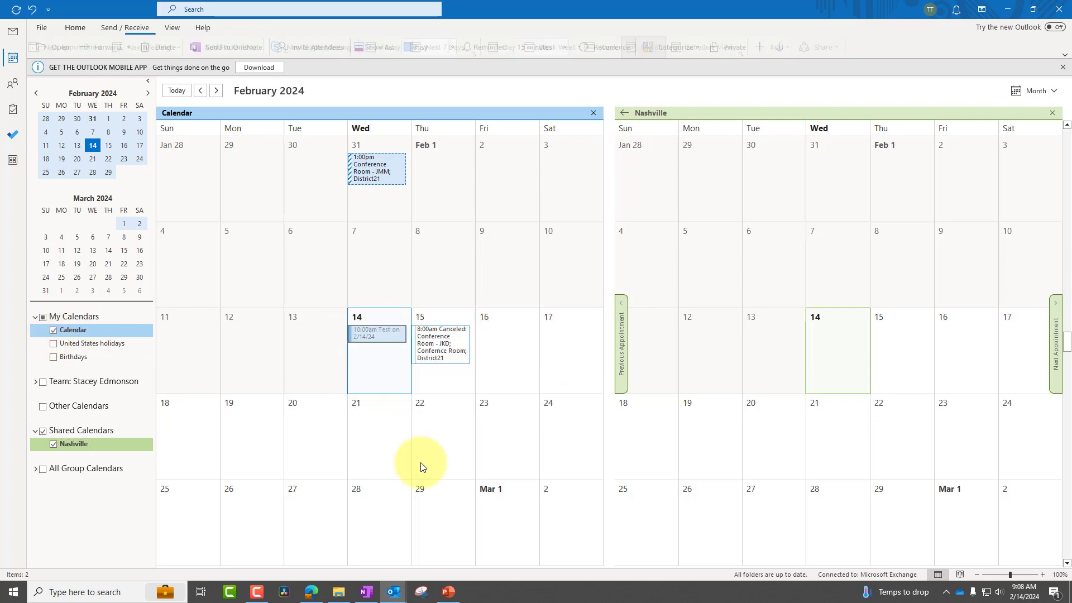
pyautogui.click(53, 330)
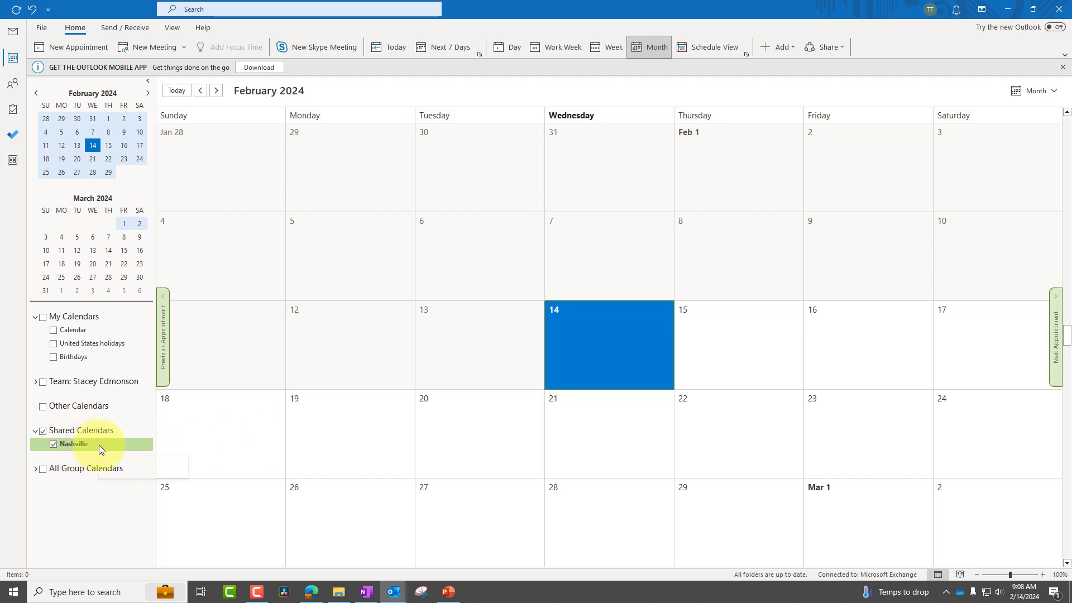
pyautogui.click(72, 48)
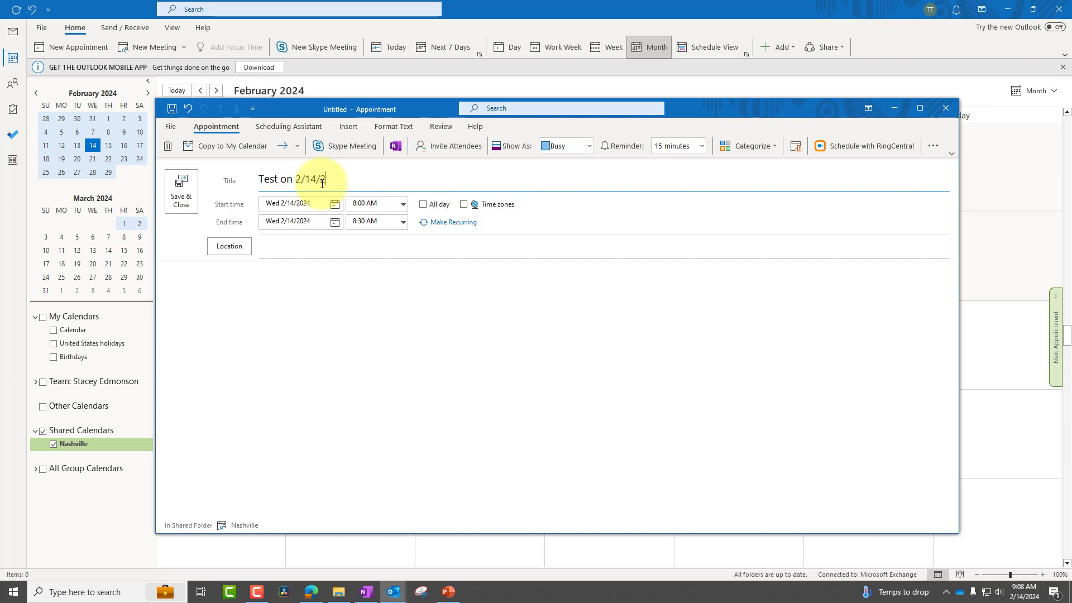
pyautogui.click(402, 204)
pyautogui.click(375, 248)
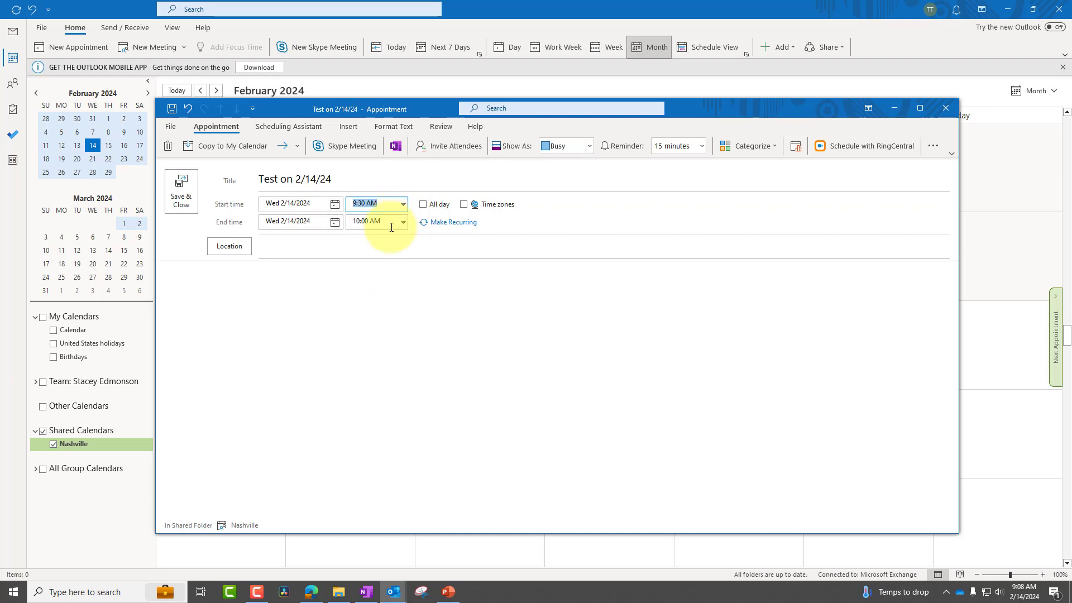
pyautogui.click(181, 198)
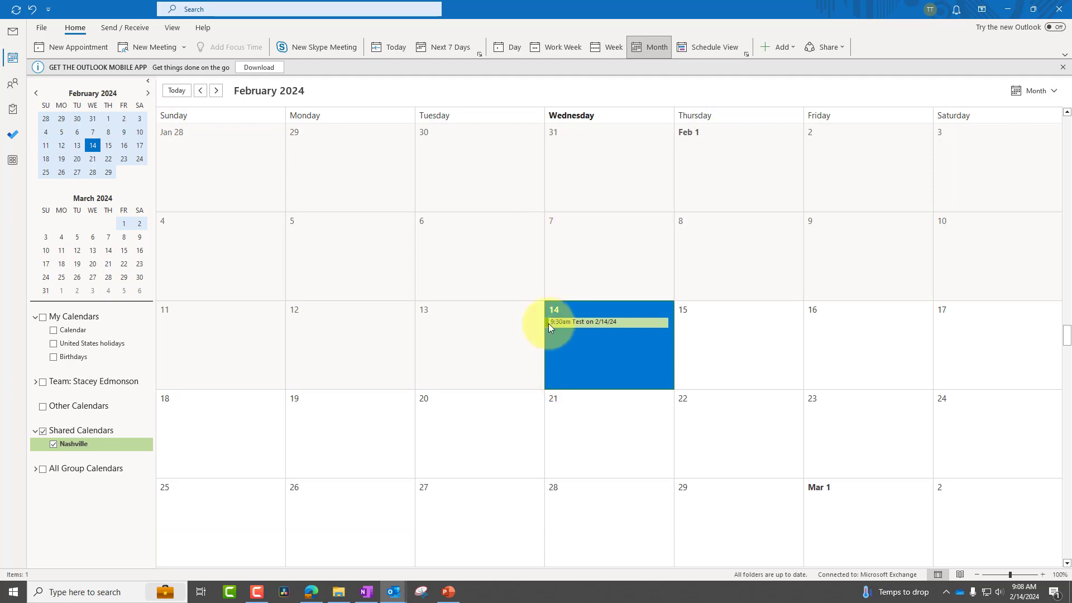
# - Return to the Outlook on the web calendar to check the 9:30 'Test on 2/14/24' appointment
pyautogui.moveTo(607, 330)
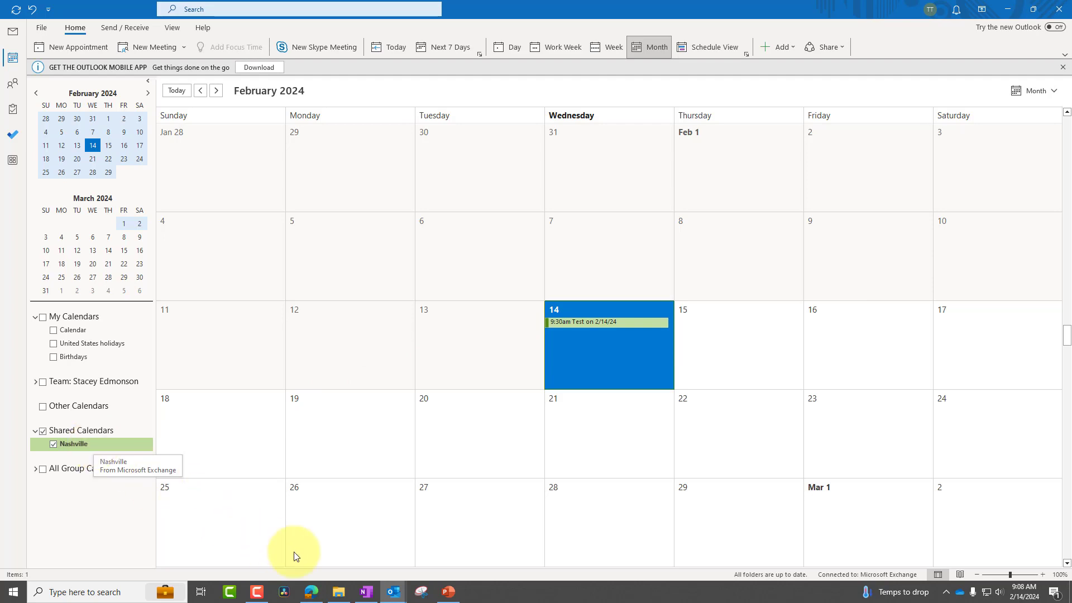
pyautogui.click(311, 591)
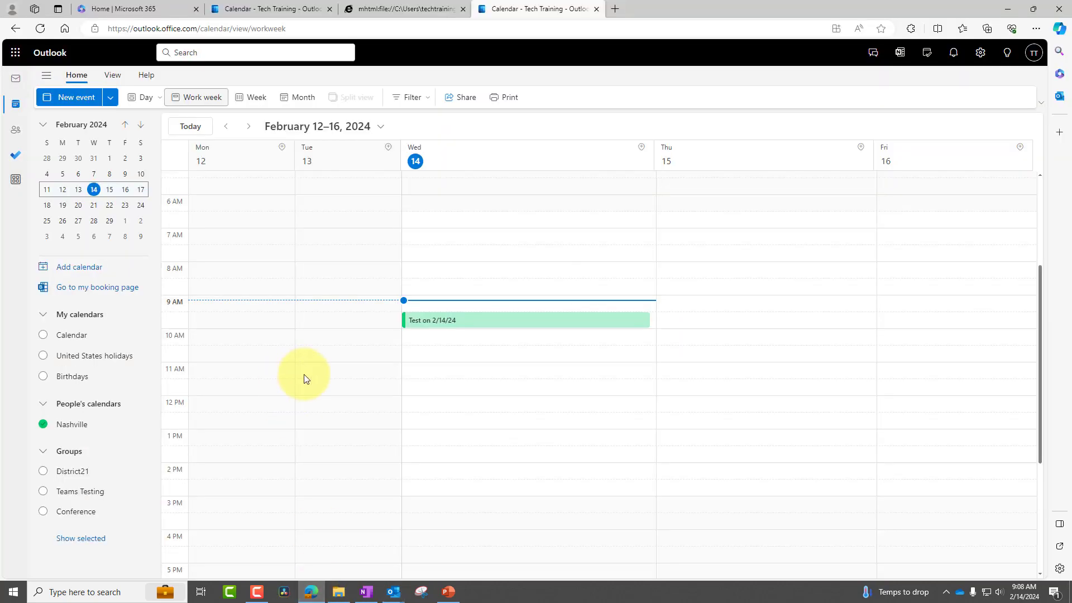